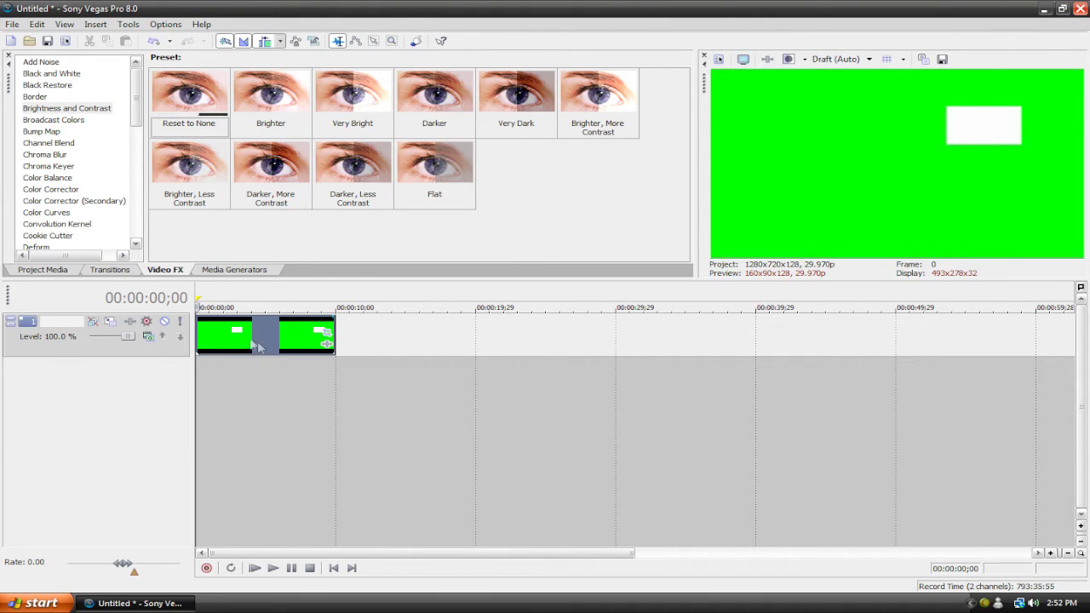
# Step: Park the playhead at about 00:00:03;02 on the green clip
pyautogui.click(239, 343)
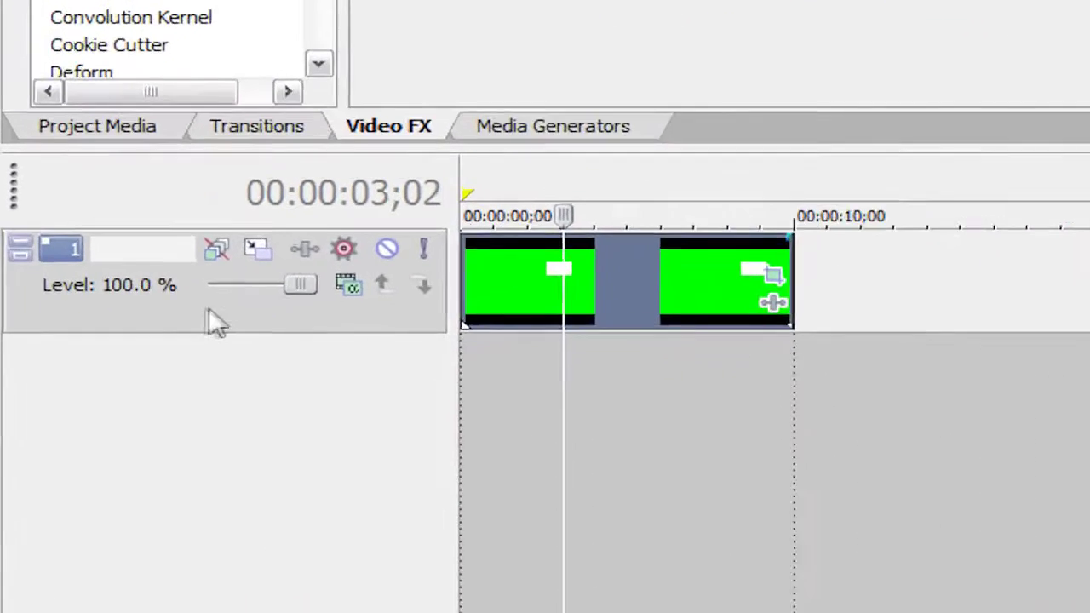
# Step: Duplicate video track 1, then enable the Mask in the upper event's Pan/Crop settings
pyautogui.rightClick(213, 321)
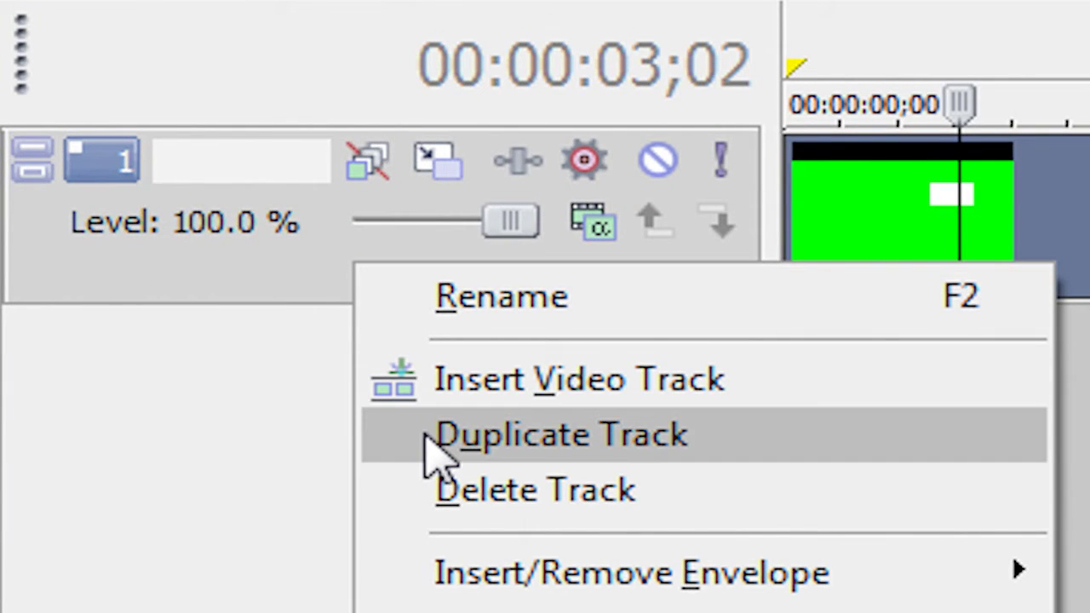
pyautogui.click(430, 449)
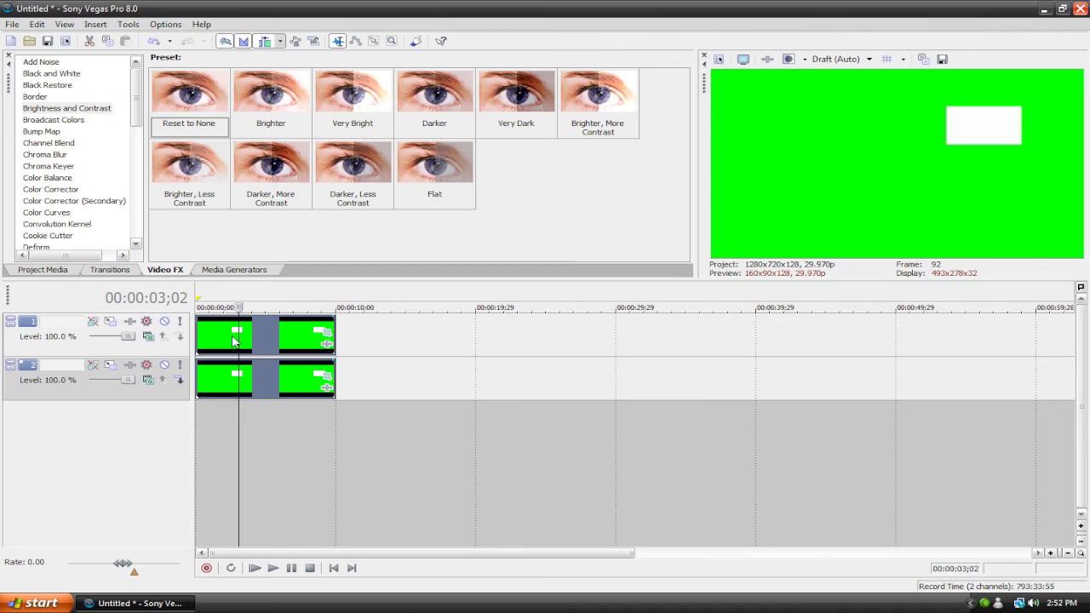
pyautogui.click(258, 339)
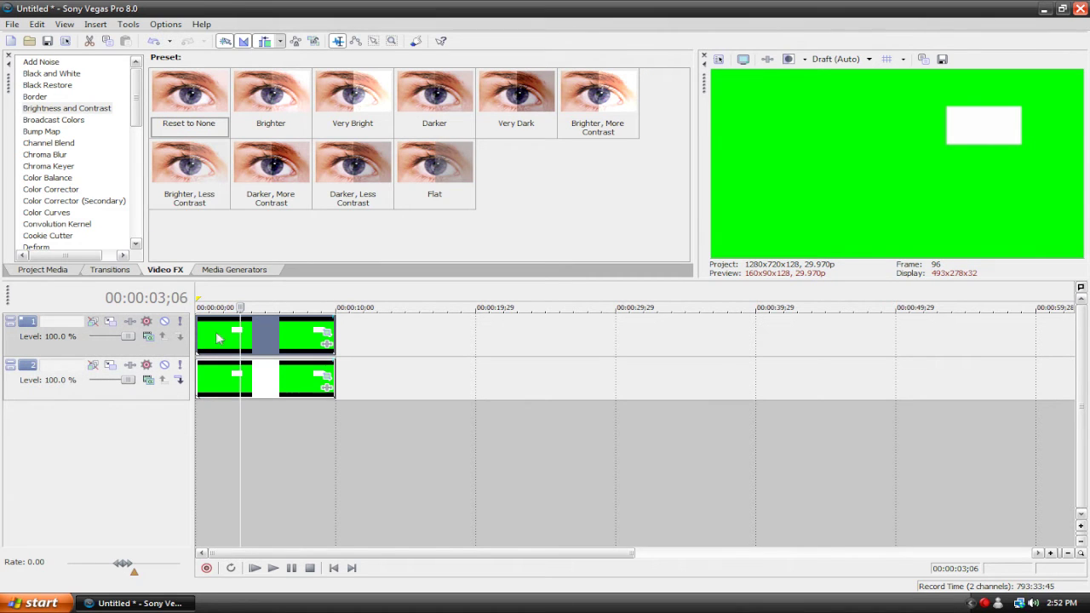
pyautogui.click(327, 341)
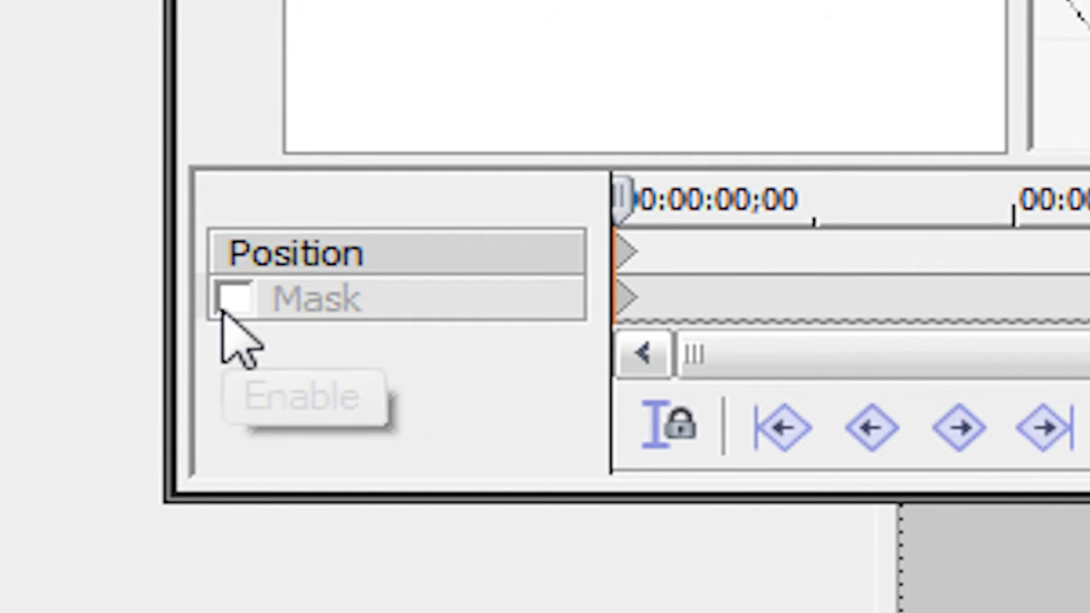
pyautogui.click(223, 310)
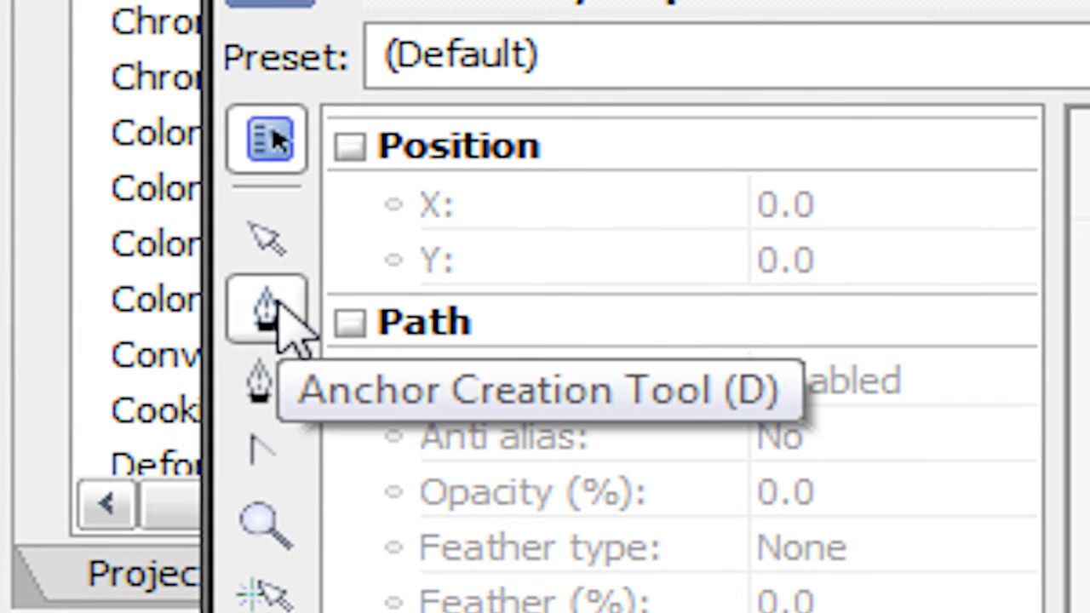
# Step: Draw a first mask path with the Anchor Creation Tool, then undo the misplaced points
pyautogui.click(278, 305)
pyautogui.click(611, 177)
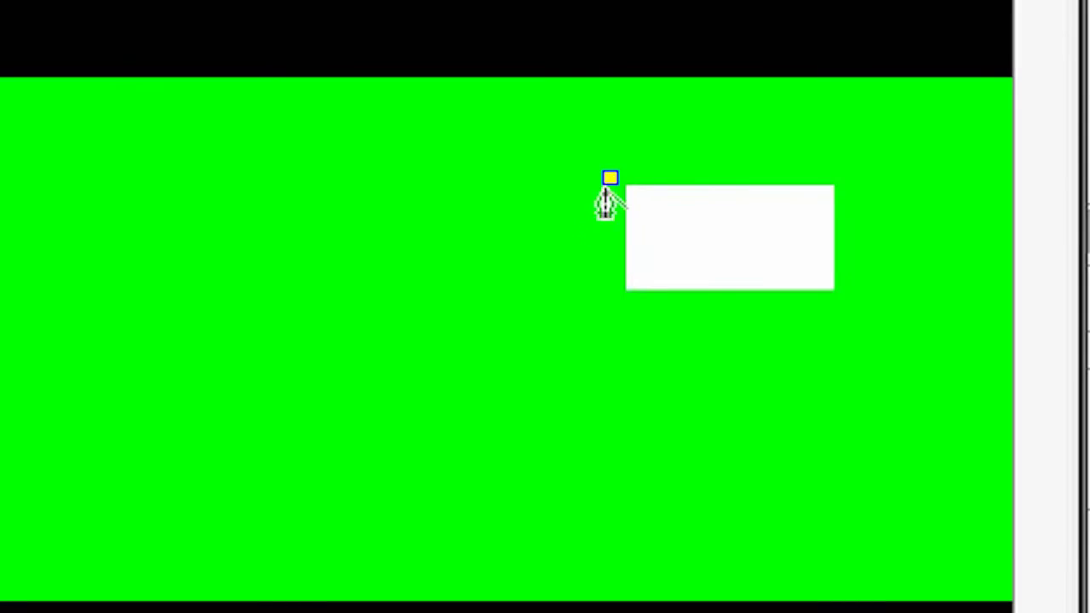
pyautogui.click(608, 320)
pyautogui.click(850, 310)
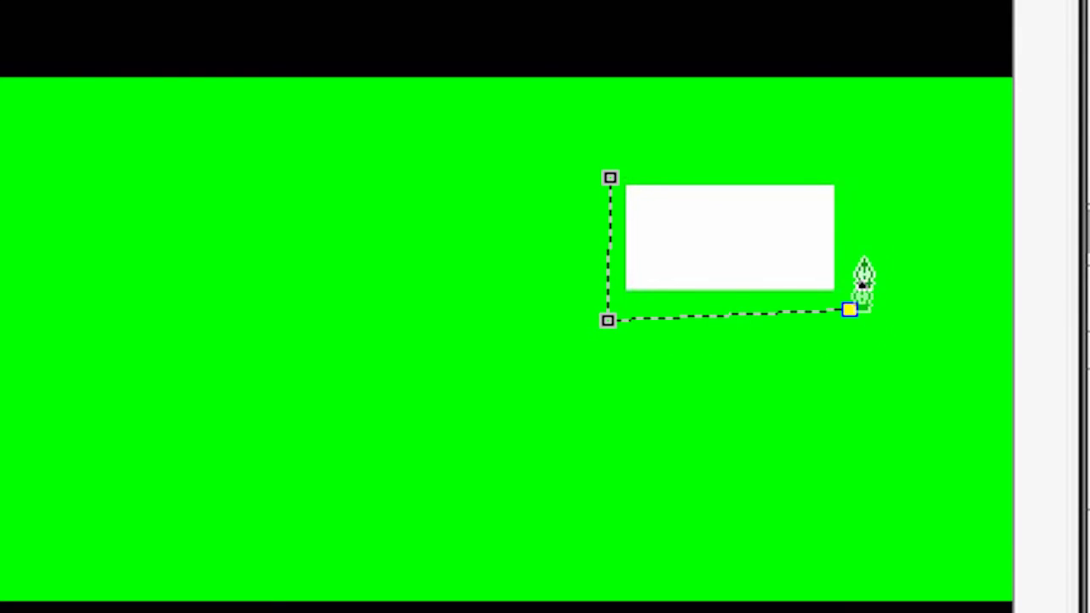
pyautogui.click(866, 168)
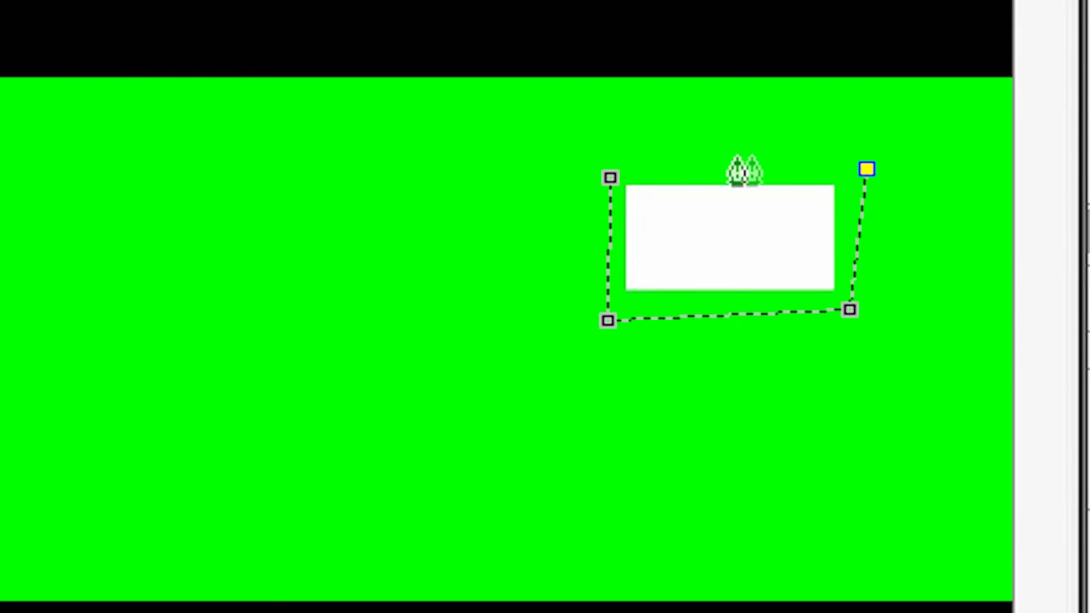
pyautogui.click(608, 146)
pyautogui.click(610, 177)
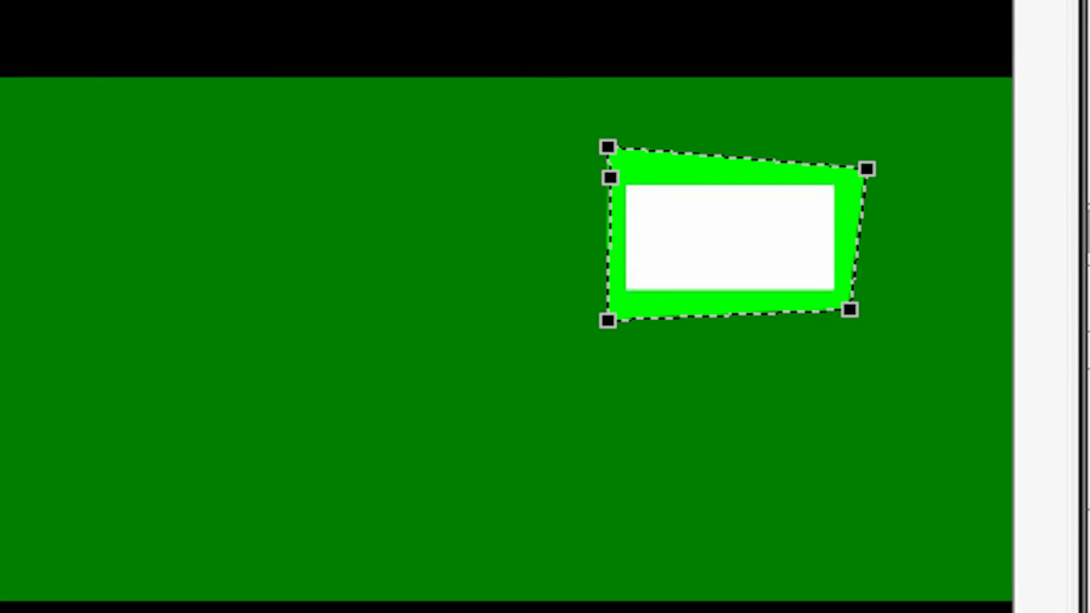
pyautogui.hotkey('ctrl', 'z')
pyautogui.hotkey('ctrl', 'z')
pyautogui.hotkey('ctrl', 'z')
pyautogui.hotkey('ctrl', 'z')
pyautogui.hotkey('ctrl', 'z')
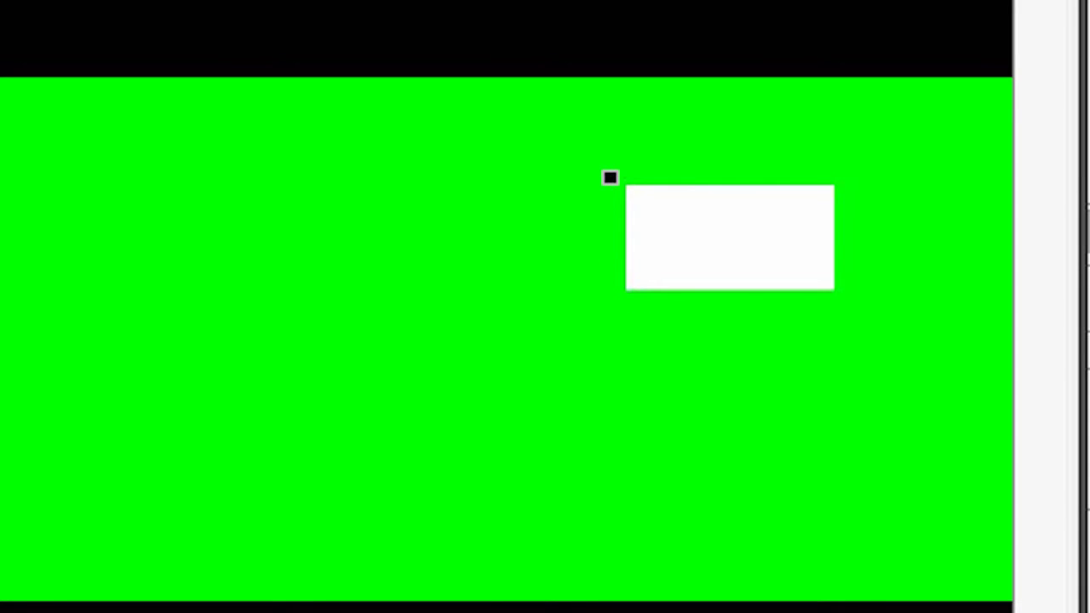
pyautogui.hotkey('ctrl', 'z')
# Step: Redraw a closed four-corner mask slightly outside the white rectangle's edges
pyautogui.click(615, 300)
pyautogui.click(844, 300)
pyautogui.click(846, 173)
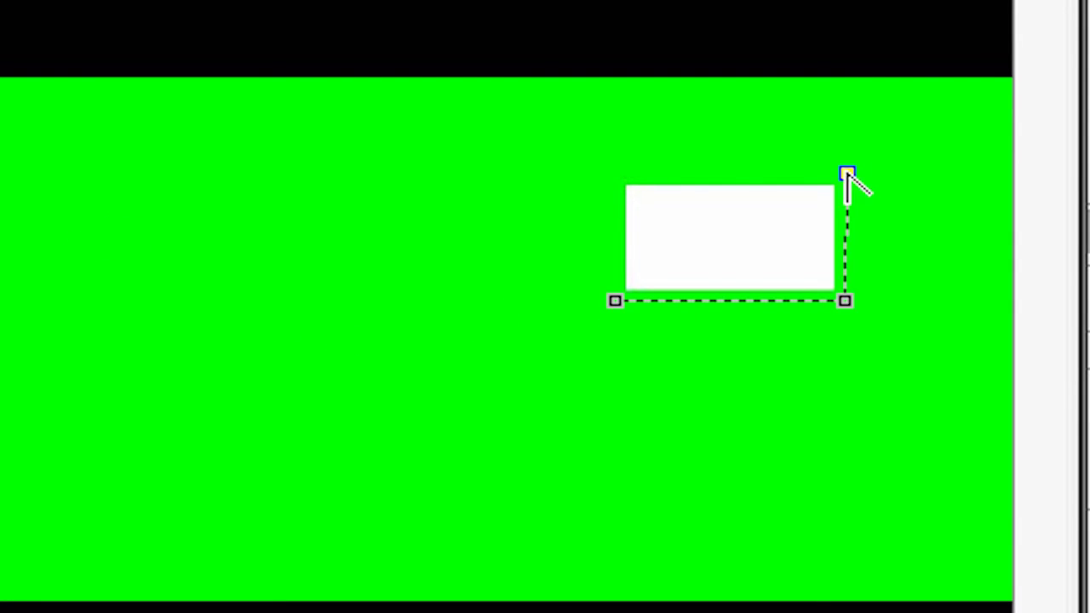
pyautogui.click(612, 167)
pyautogui.click(615, 301)
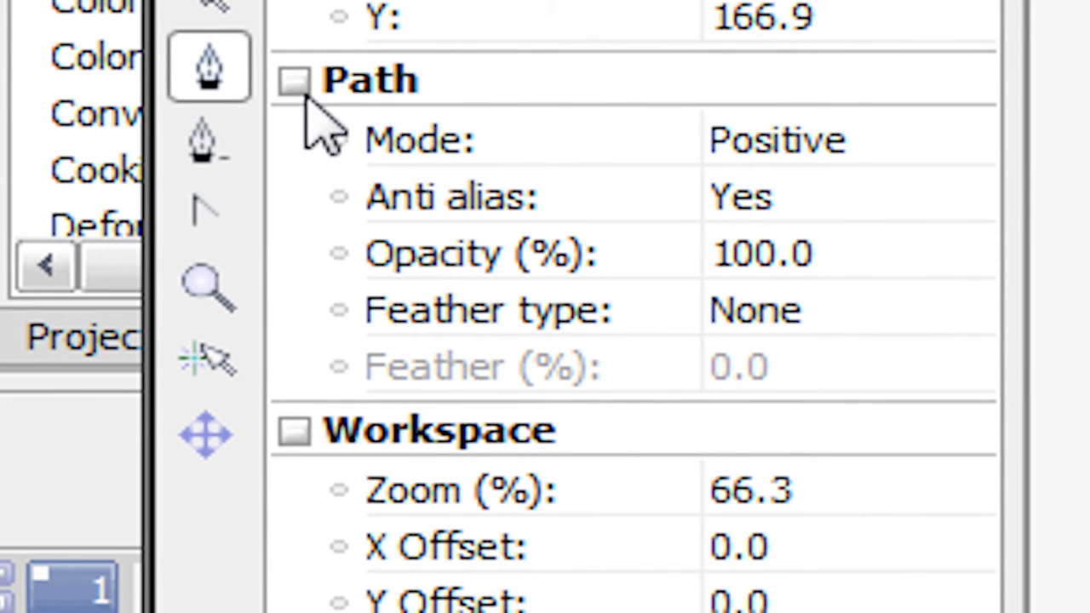
# Step: Set the path Mode to Negative, Feather type to Both, and Feather to 4.8%
pyautogui.click(745, 141)
pyautogui.click(814, 228)
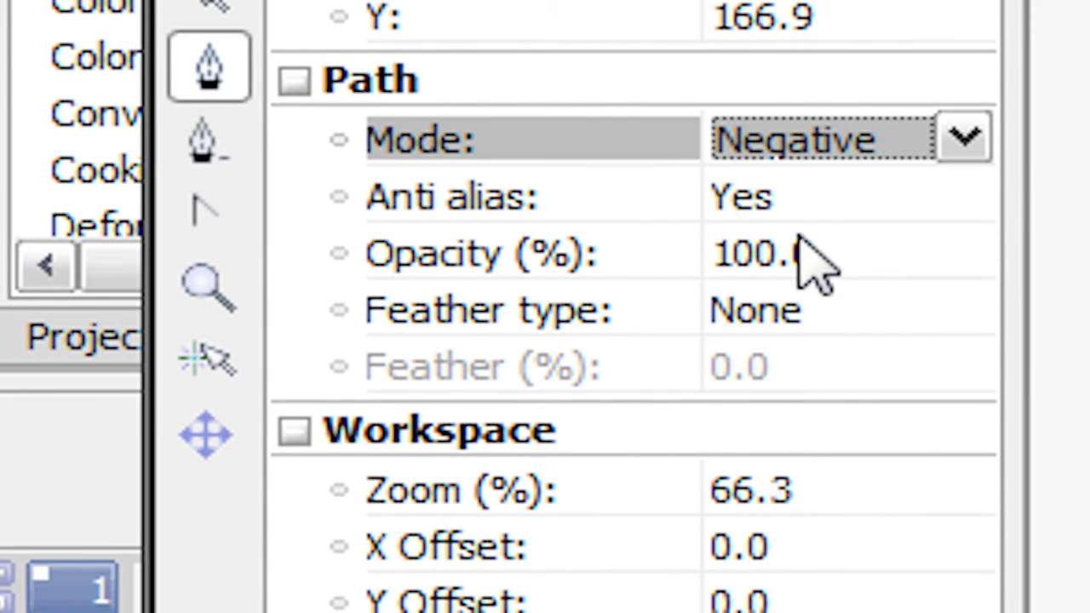
pyautogui.click(790, 315)
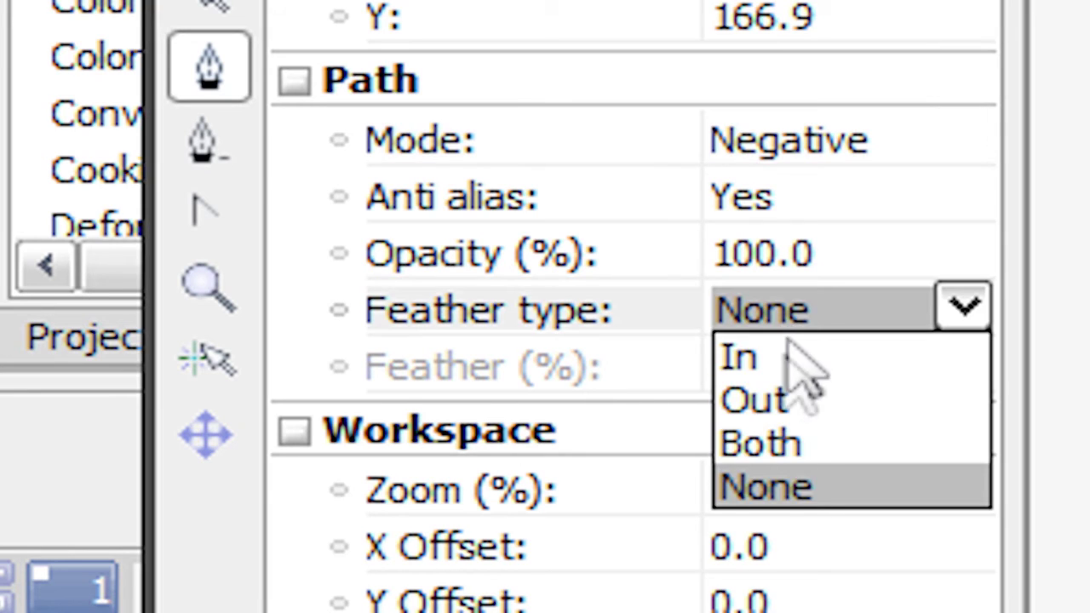
pyautogui.click(758, 443)
pyautogui.click(937, 368)
pyautogui.click(971, 367)
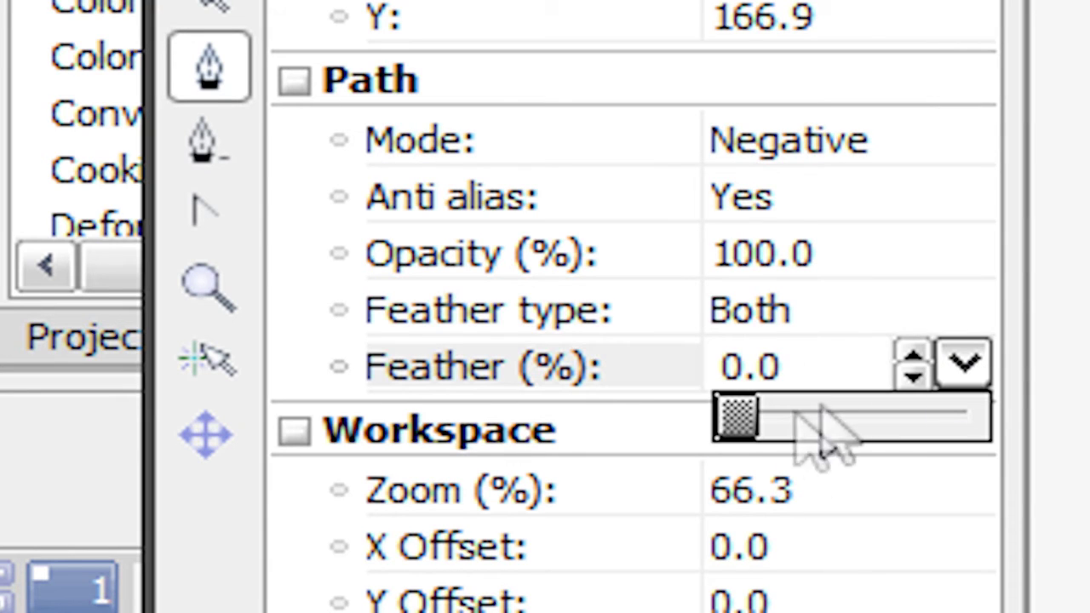
pyautogui.moveTo(734, 430); pyautogui.dragTo(757, 433)
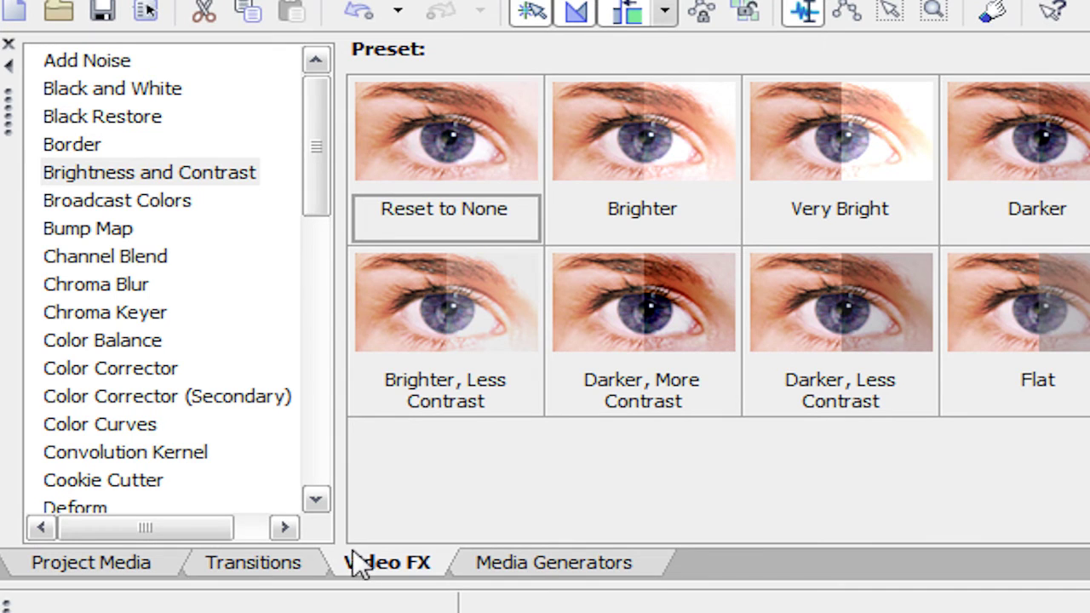
# Step: Apply the Brightness and Contrast 'Reset to None' preset and keyframe Brightness to -1.00 at 2;00
pyautogui.click(210, 184)
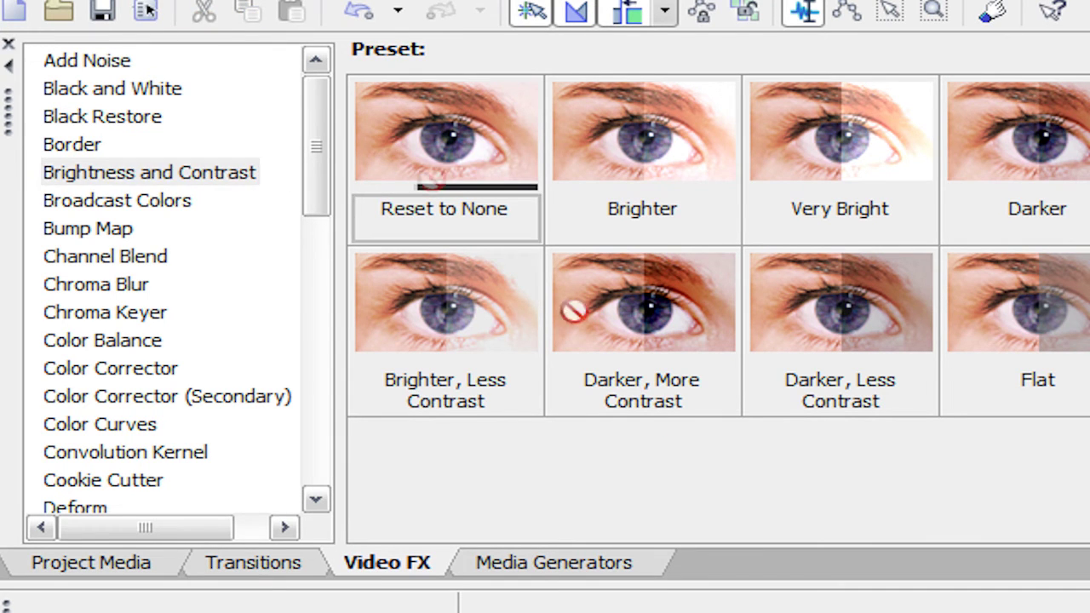
pyautogui.moveTo(444, 136); pyautogui.dragTo(281, 305)
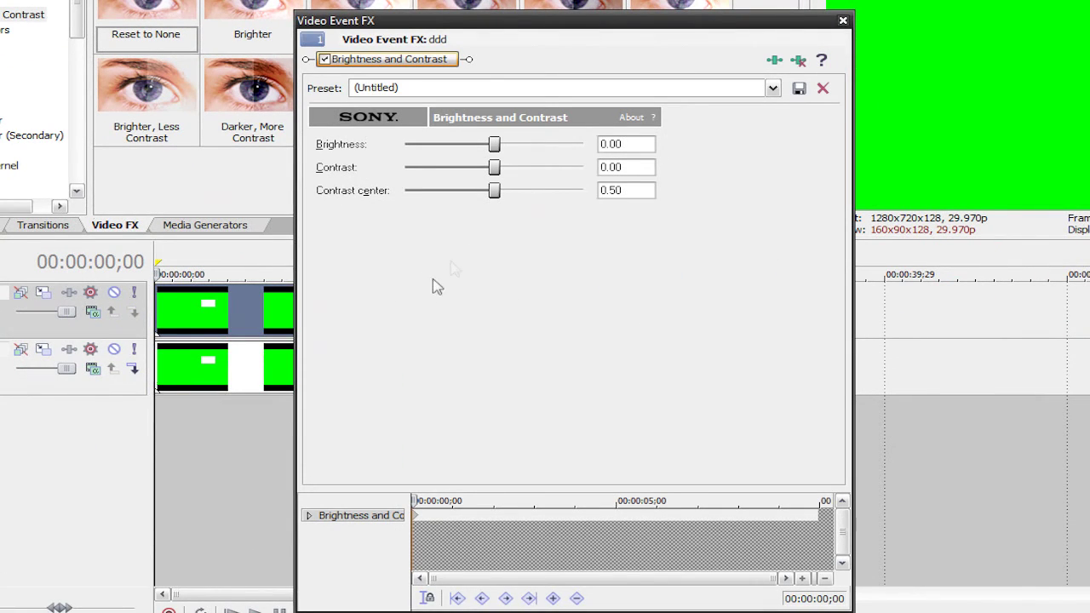
pyautogui.moveTo(416, 501); pyautogui.dragTo(496, 501)
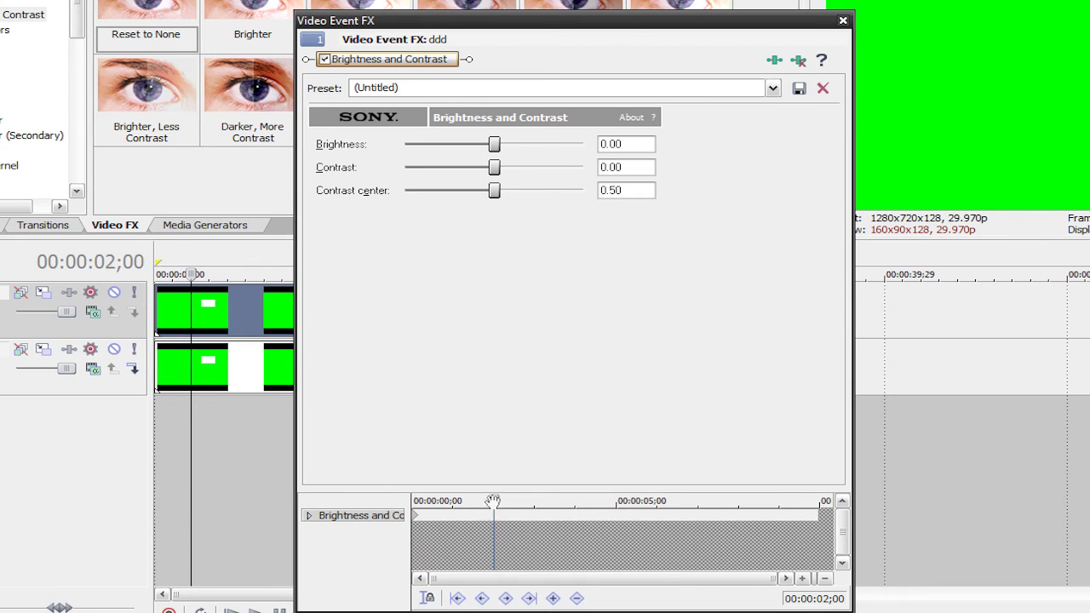
pyautogui.moveTo(499, 154); pyautogui.dragTo(401, 162)
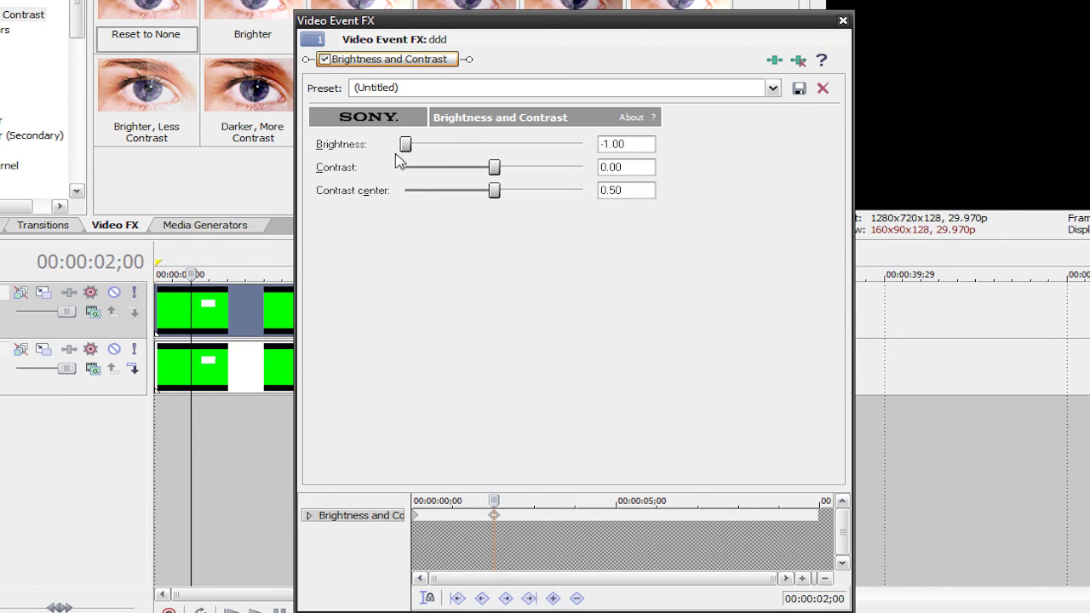
pyautogui.click(842, 21)
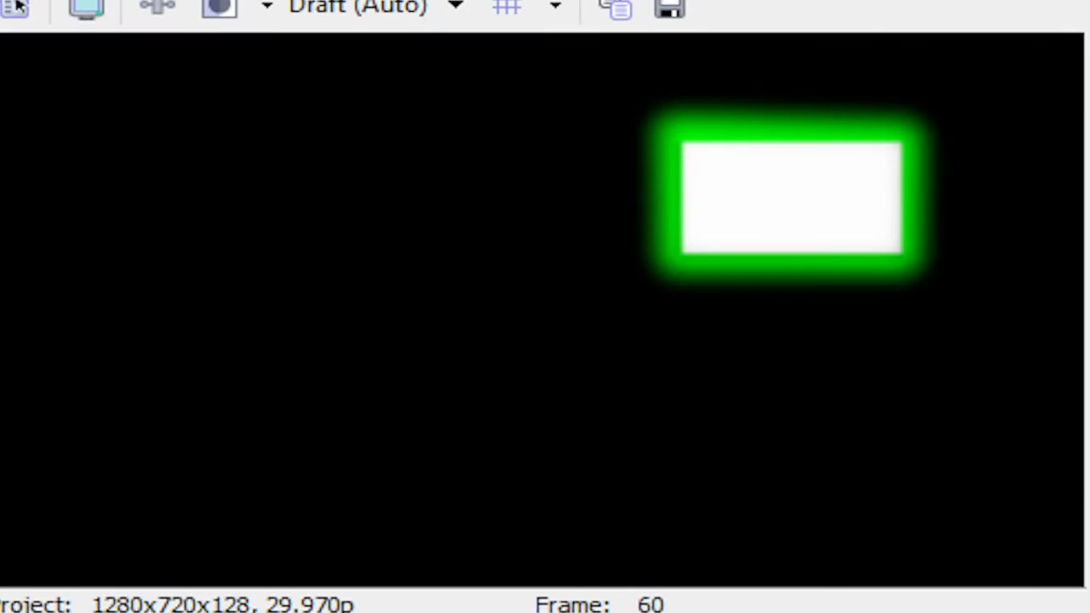
pyautogui.press('space')
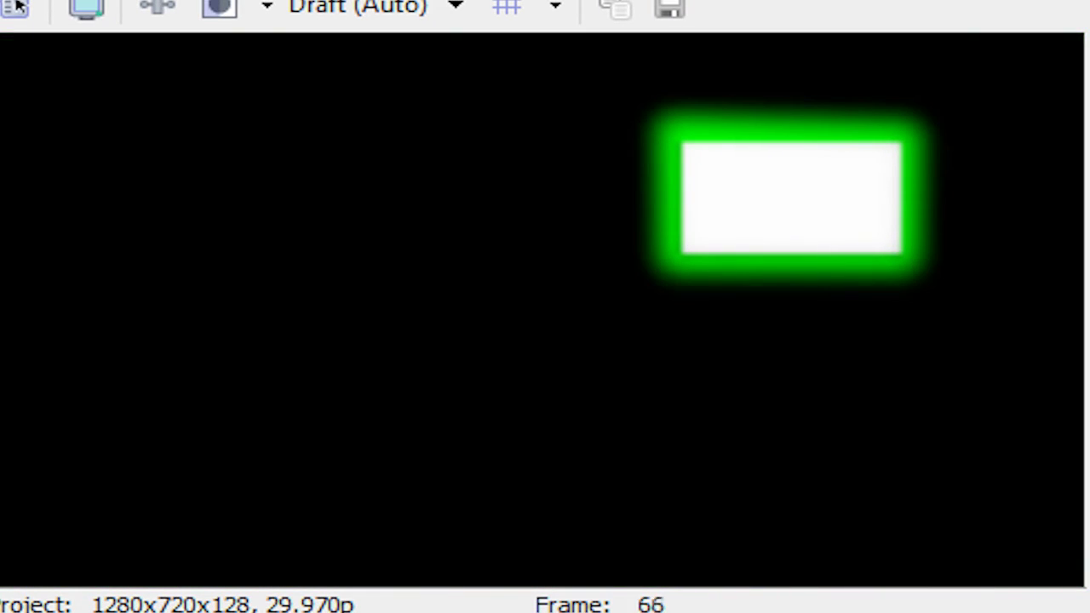
pyautogui.press('space')
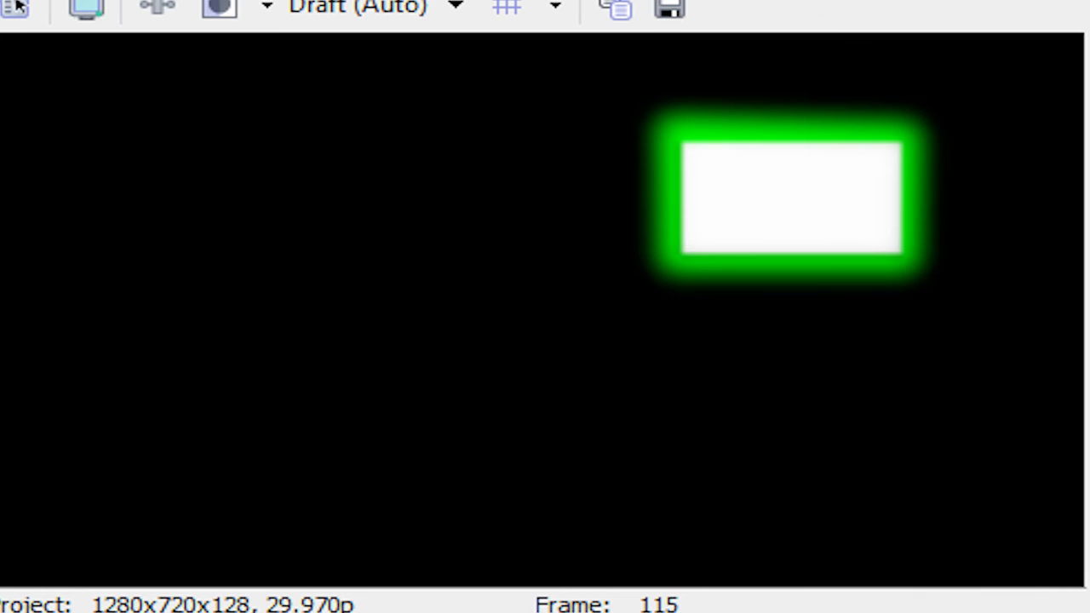
pyautogui.hotkey('ctrl', 'Home')
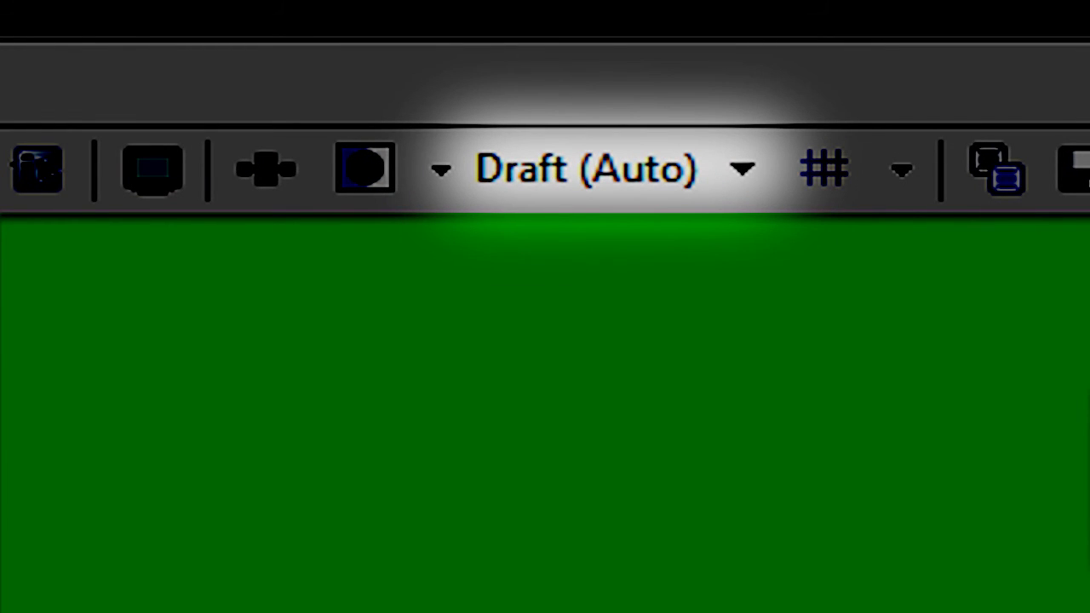
# Step: Switch the Video Preview quality from Draft (Auto) to Preview (Auto)
pyautogui.click(701, 162)
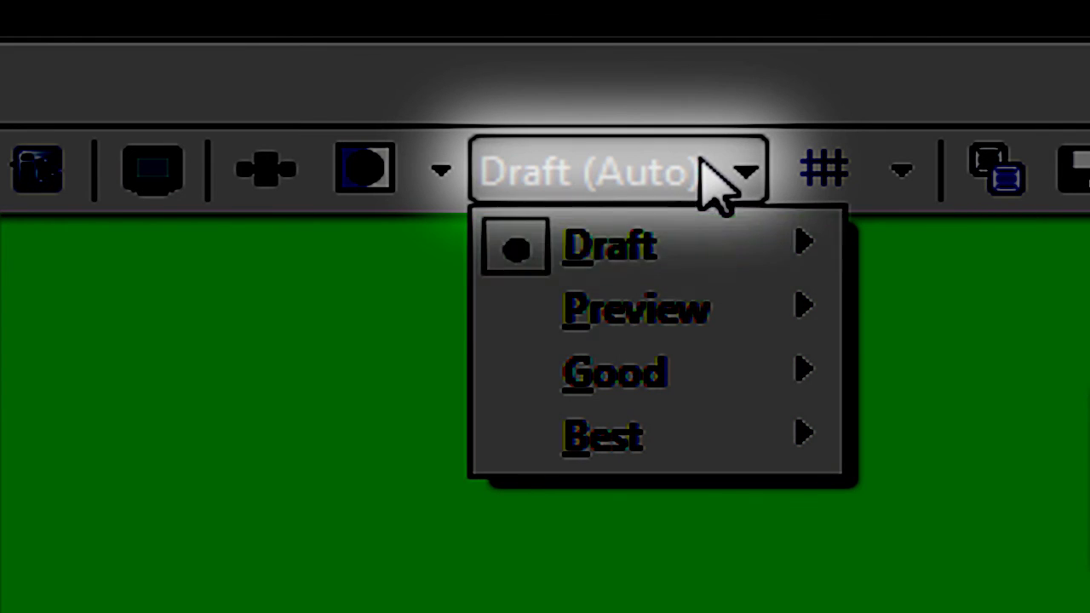
pyautogui.moveTo(669, 316)
pyautogui.click(895, 312)
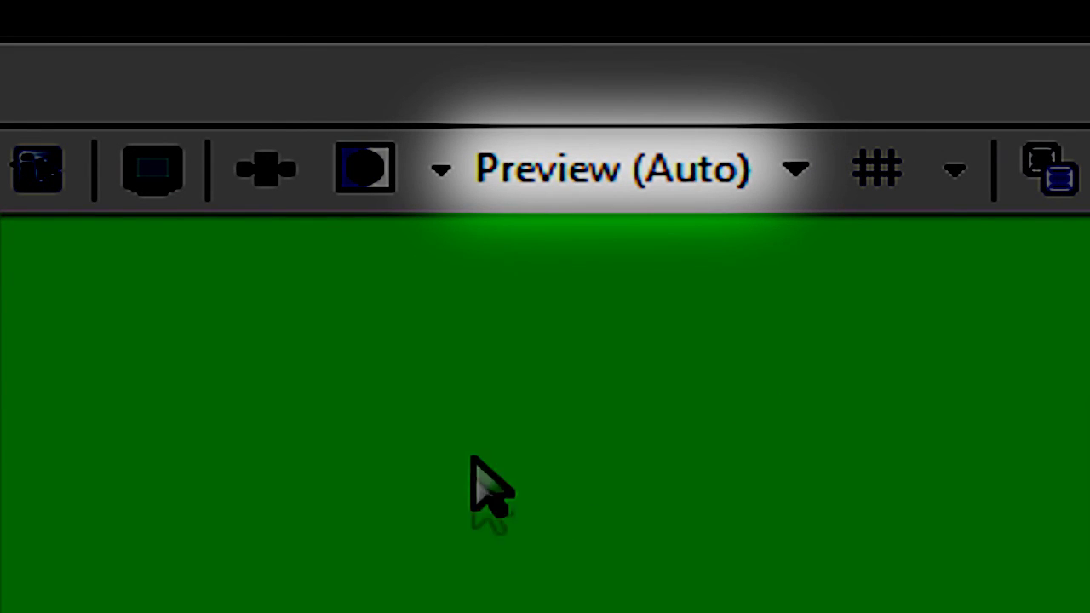